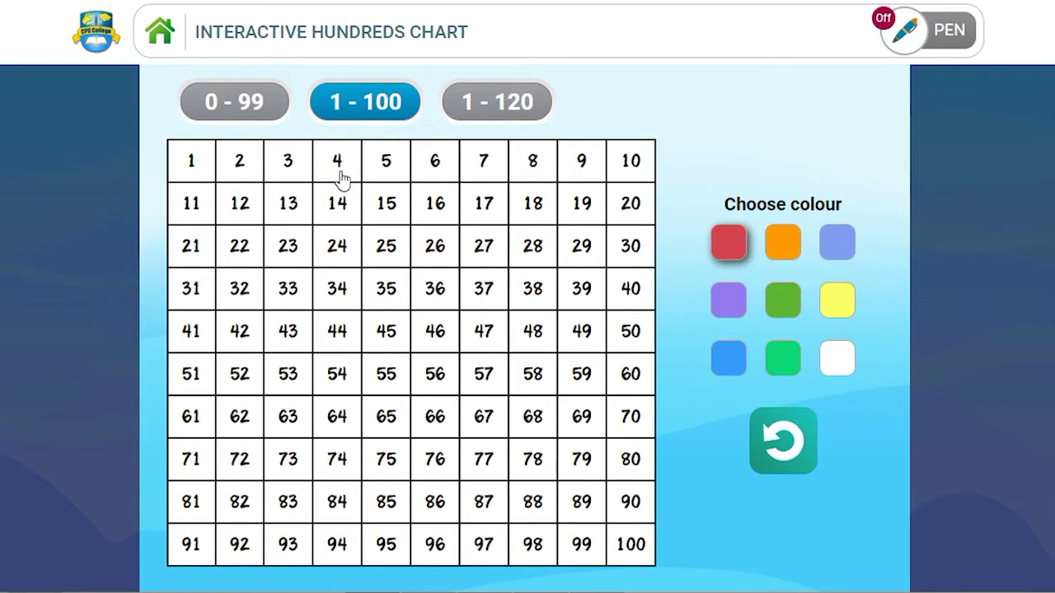
# Step: Colour the numbers 4, 7 and 2 red on the 1 - 100 chart
pyautogui.click(342, 177)
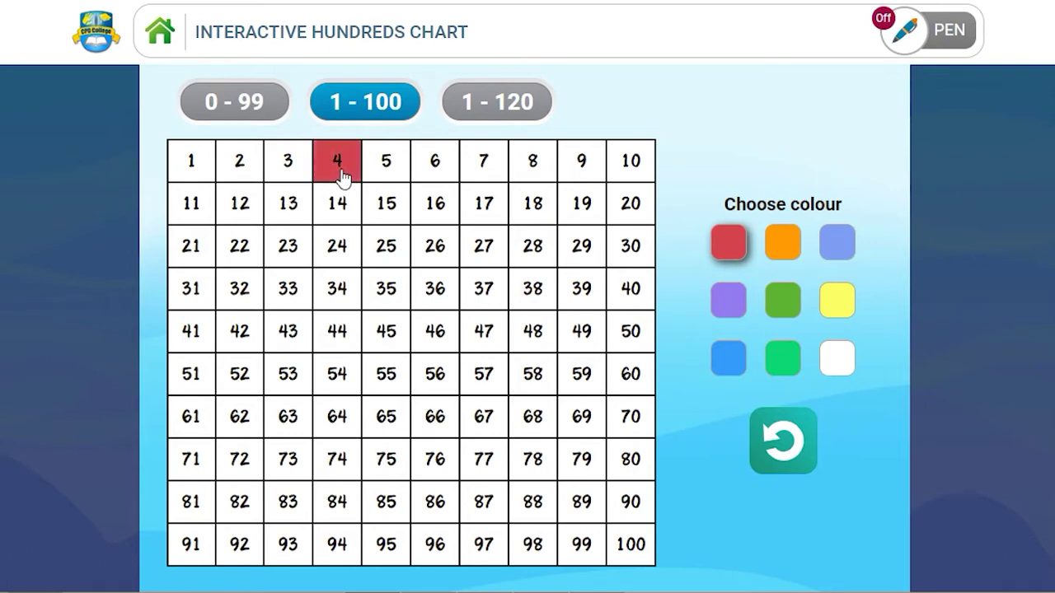
pyautogui.click(487, 176)
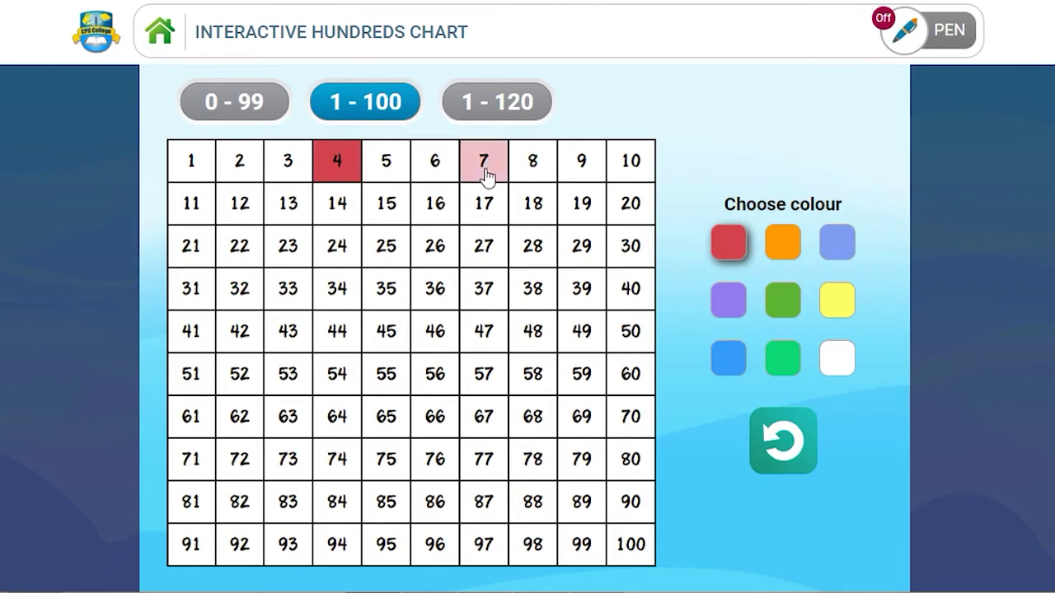
pyautogui.click(242, 177)
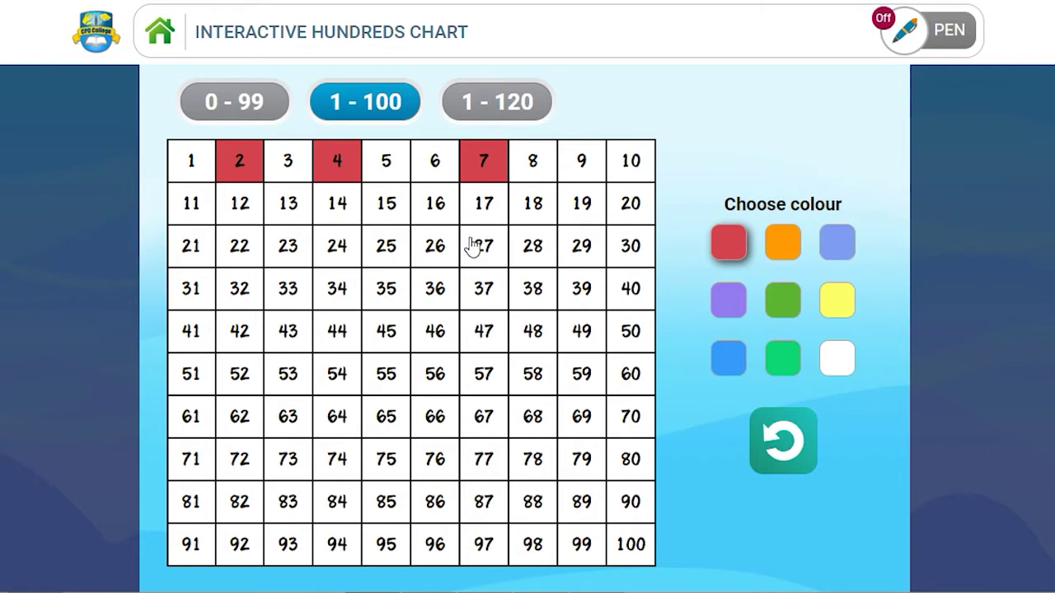
# Step: Colour the numbers 9 and 5 orange on the chart
pyautogui.click(801, 261)
pyautogui.click(592, 180)
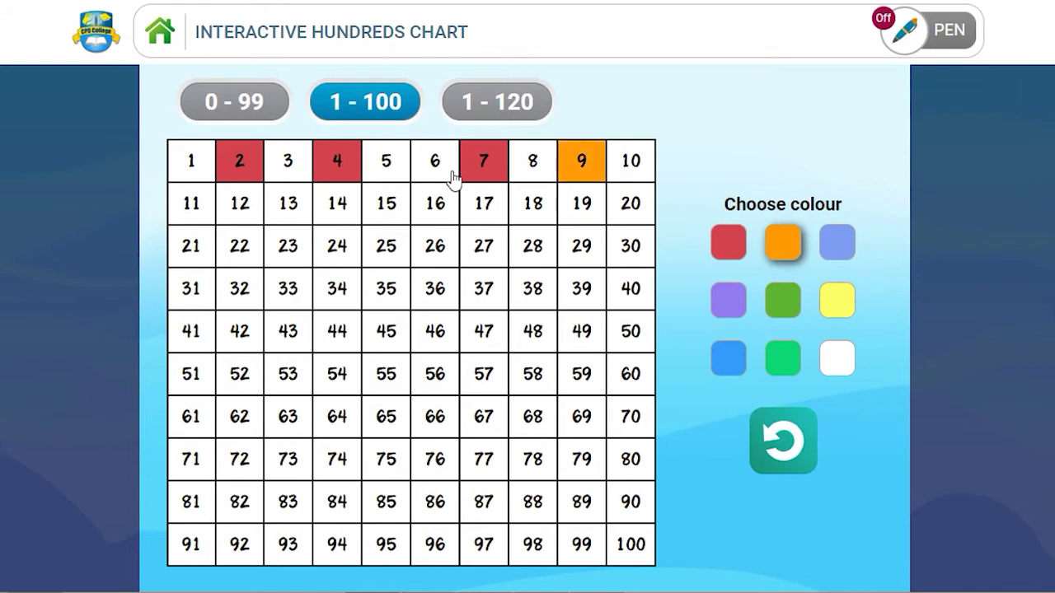
pyautogui.click(403, 176)
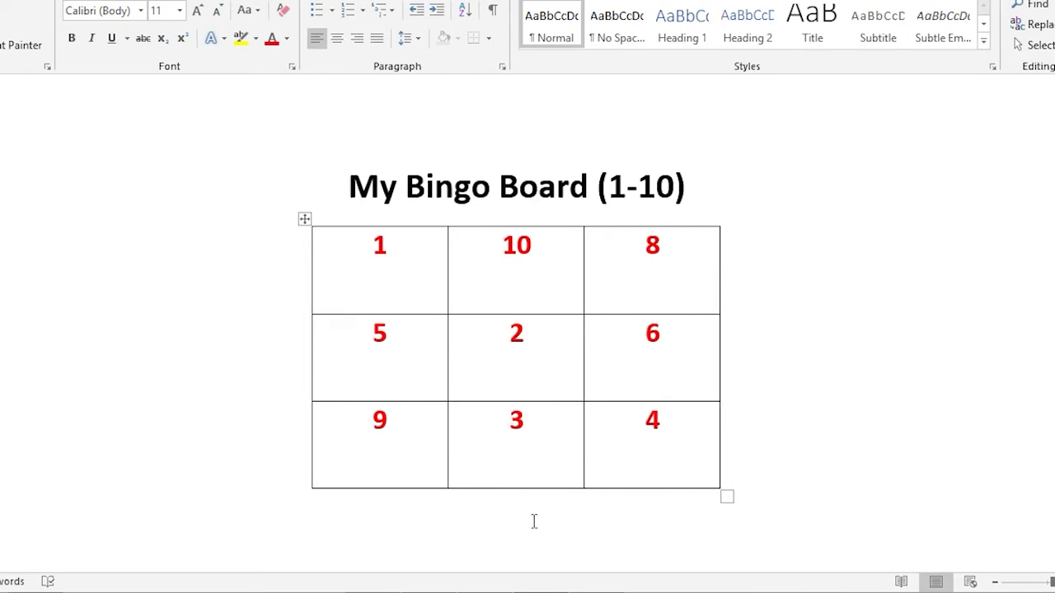
# Step: View the 1-40 bingo board in the Word document, and colour 36 and 23 orange back on the hundreds chart
pyautogui.click(841, 274)
pyautogui.scroll(-5, 848, 275)
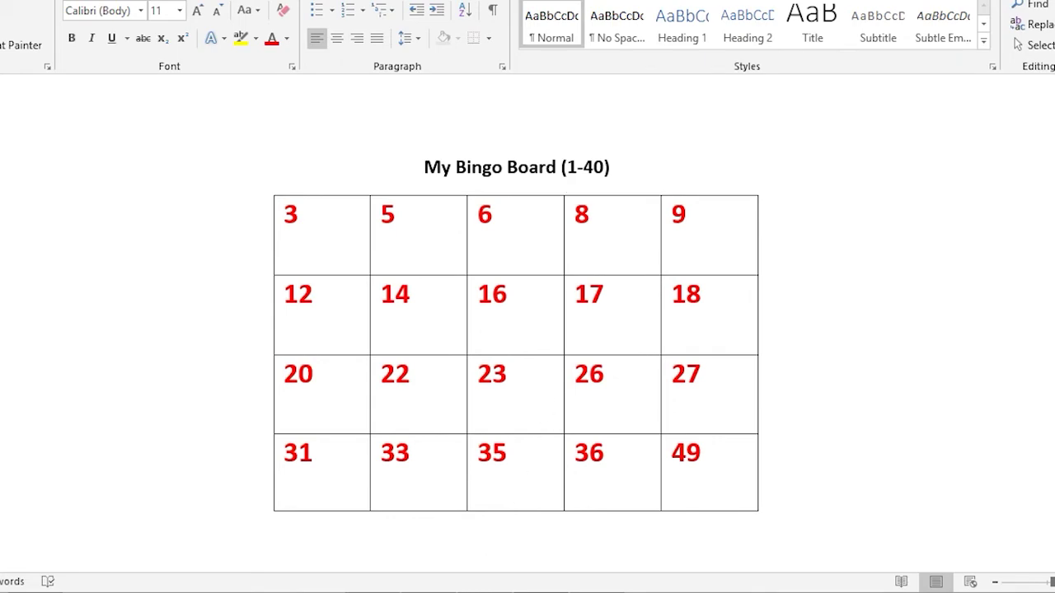
pyautogui.click(369, 519)
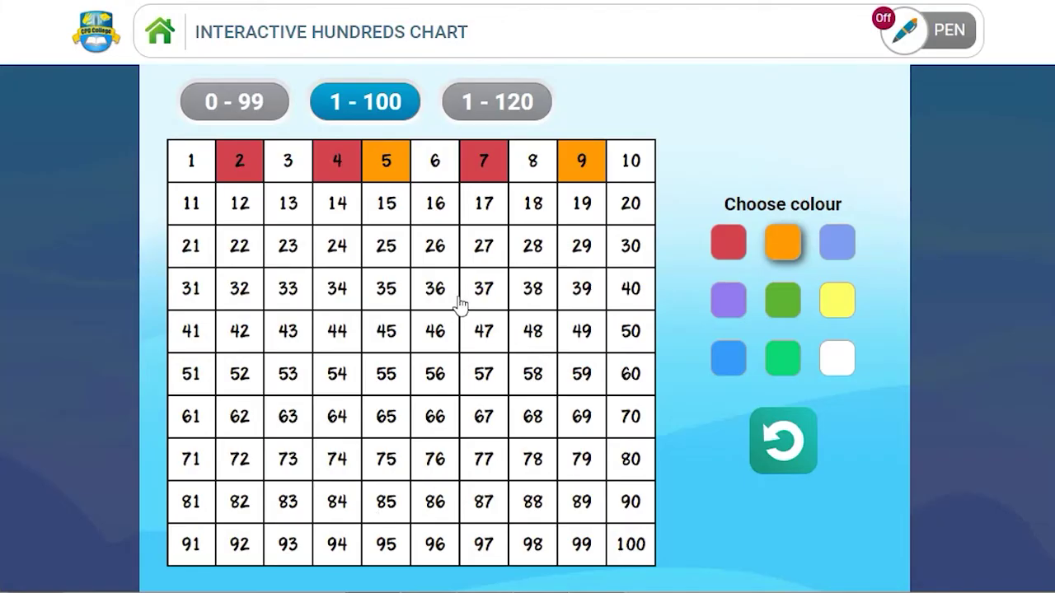
pyautogui.click(433, 296)
pyautogui.click(282, 259)
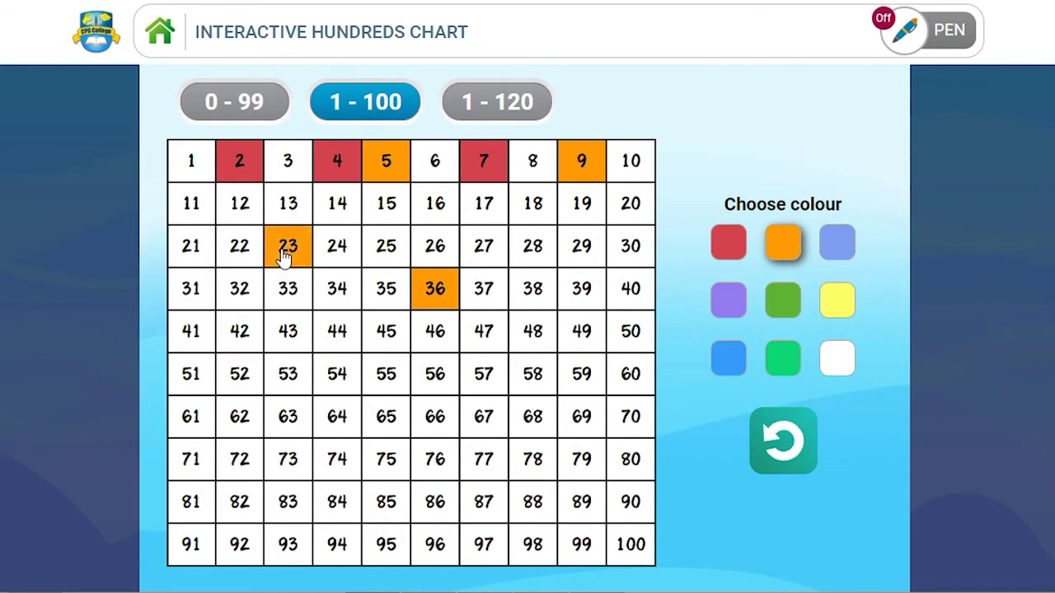
# Step: Colour the numbers 30, 35, 13, 16, 28 and 32 red on the chart
pyautogui.click(726, 243)
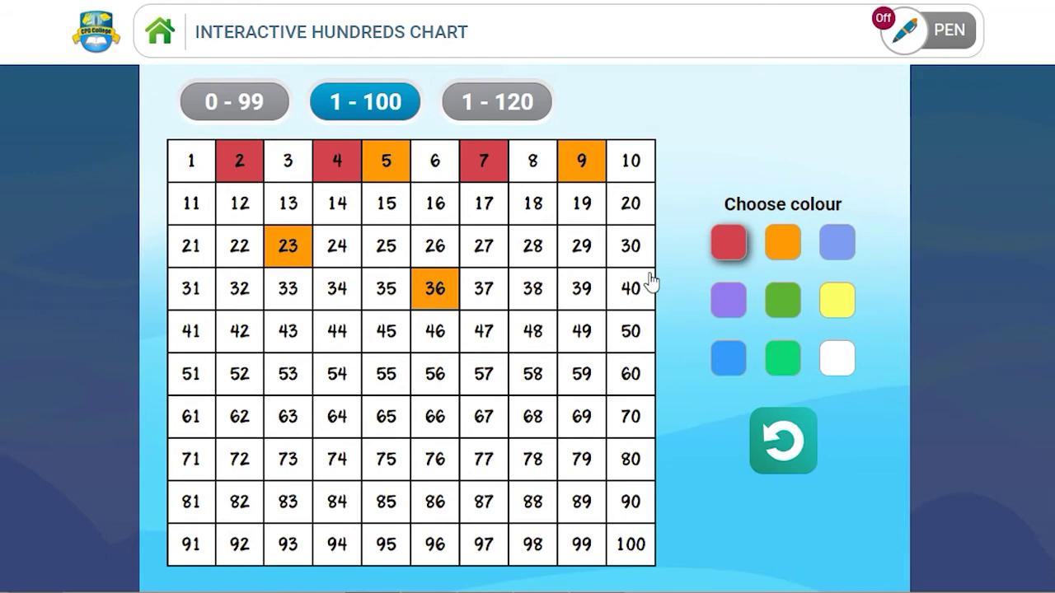
pyautogui.click(634, 247)
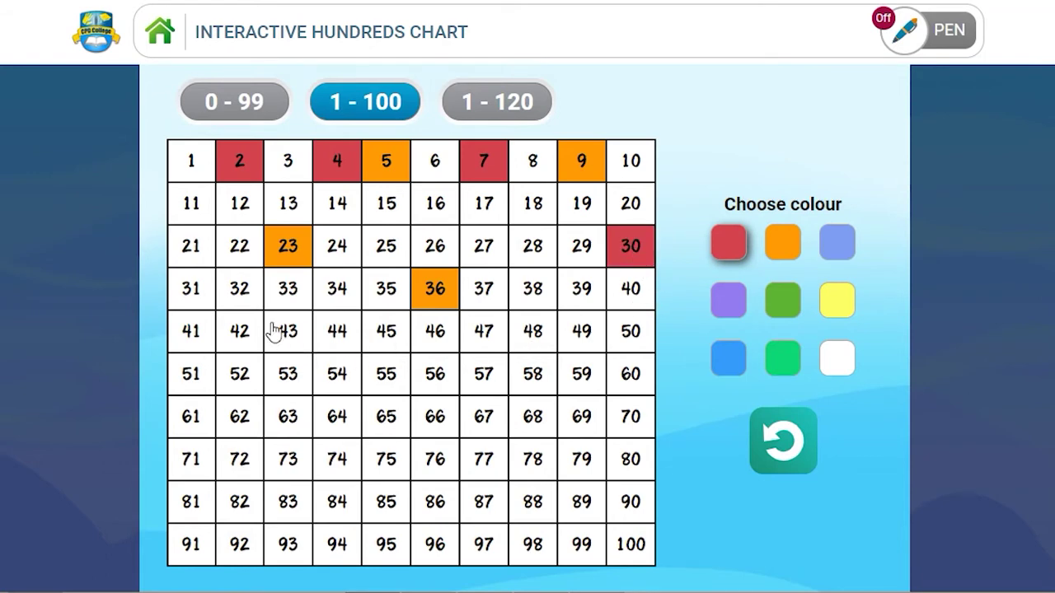
pyautogui.click(389, 300)
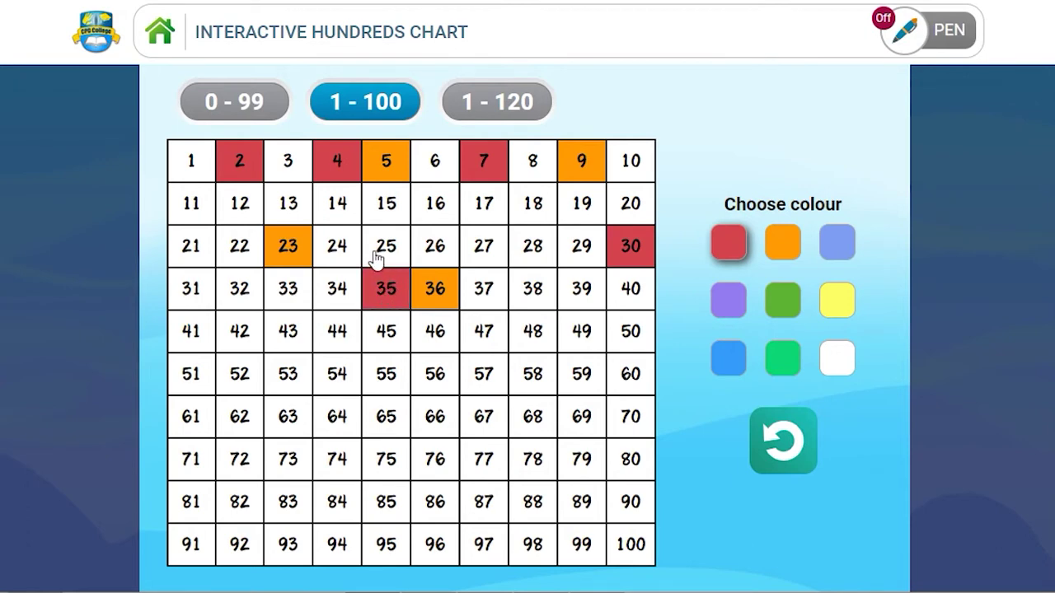
pyautogui.click(290, 206)
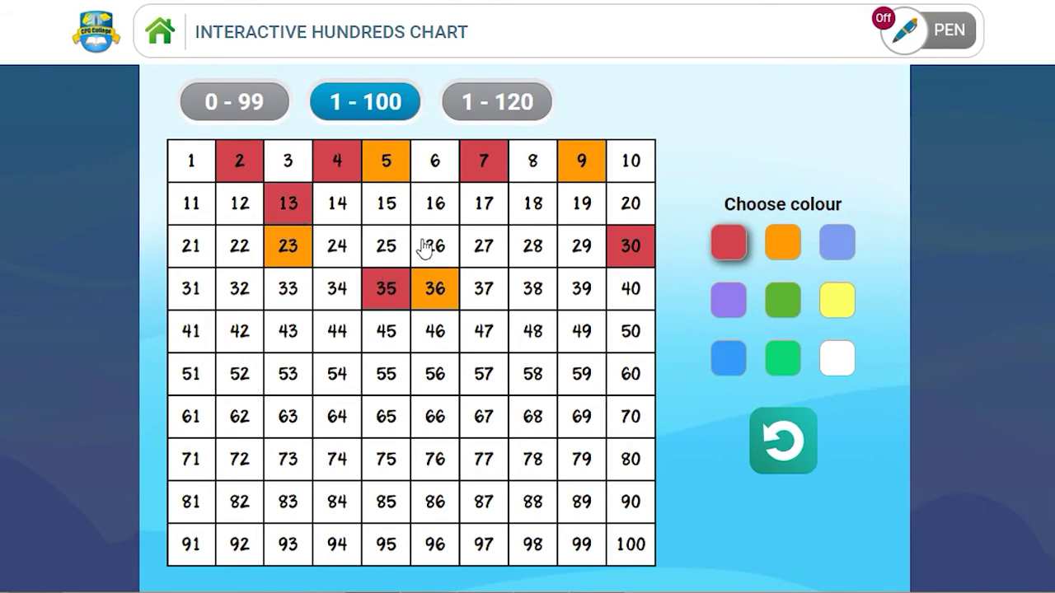
pyautogui.click(438, 212)
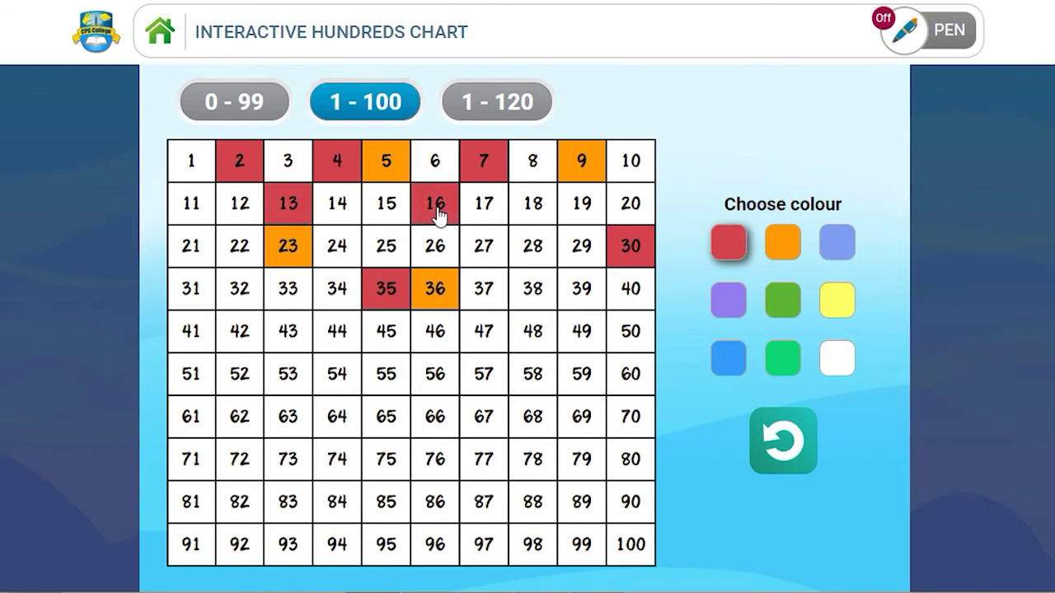
pyautogui.click(534, 260)
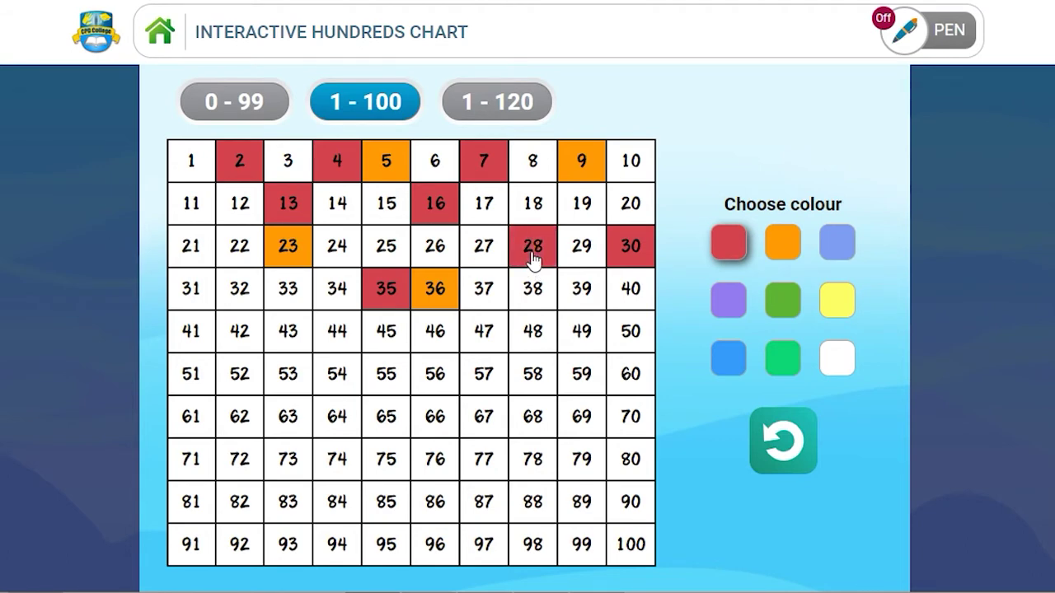
pyautogui.click(245, 301)
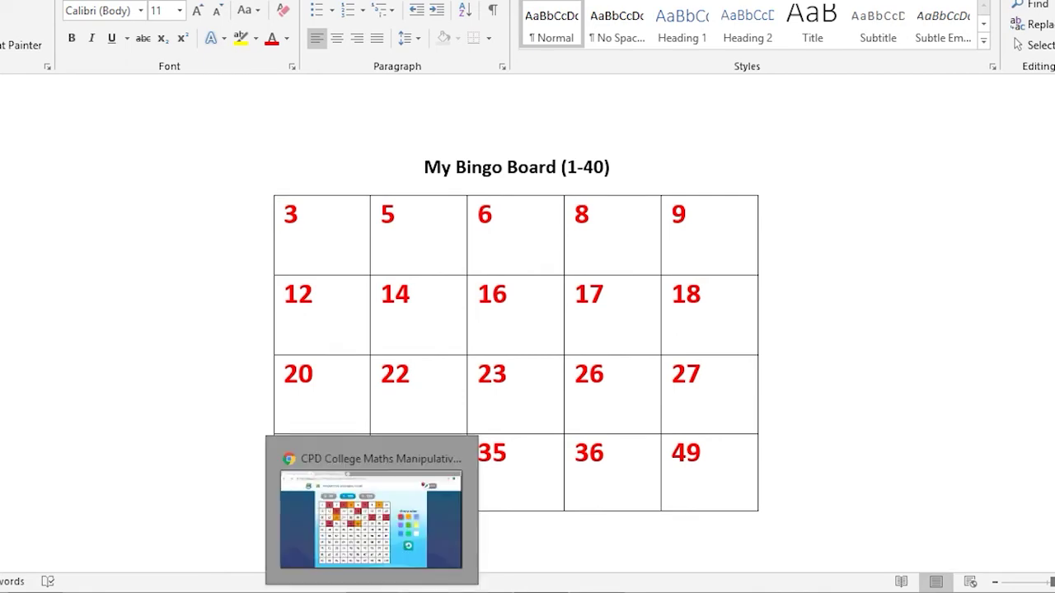
# Step: Switch back to the hundreds chart in Chrome and colour 49, 26, 56, 64 and 92 bright green
pyautogui.click(372, 510)
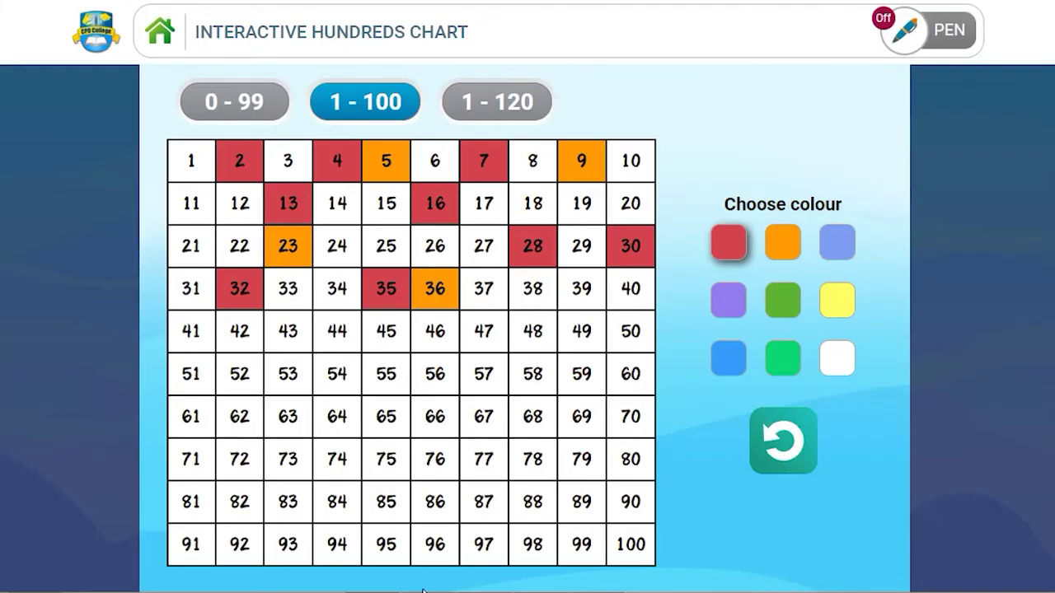
pyautogui.click(789, 363)
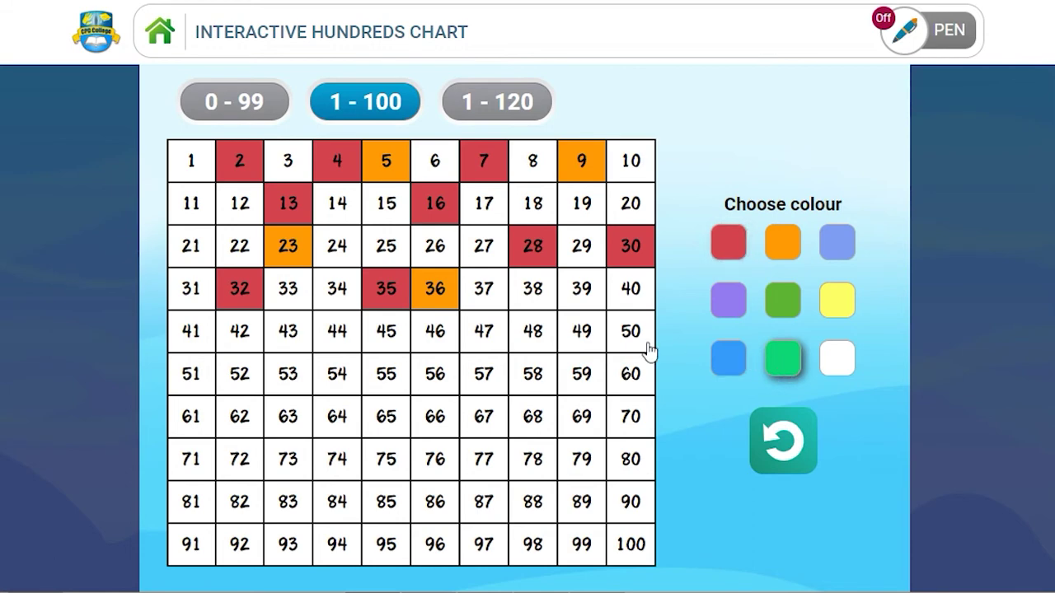
pyautogui.click(577, 338)
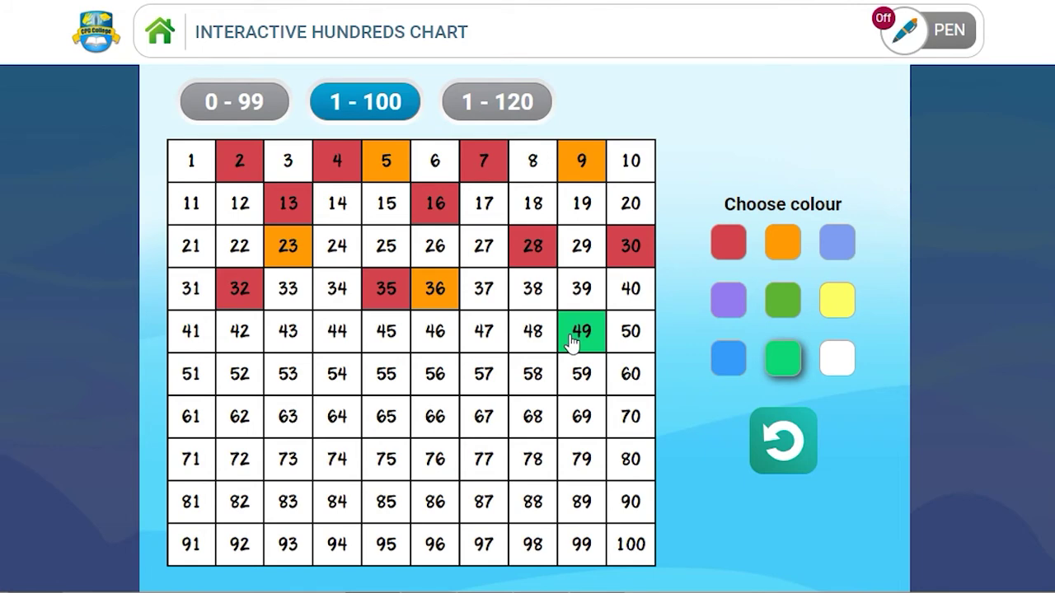
pyautogui.click(435, 254)
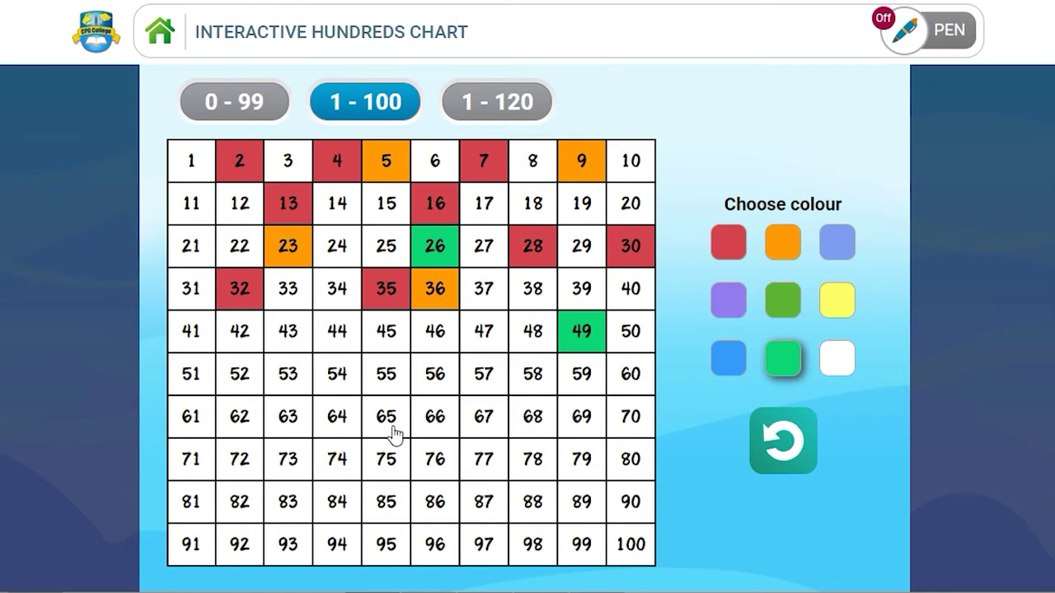
pyautogui.click(439, 386)
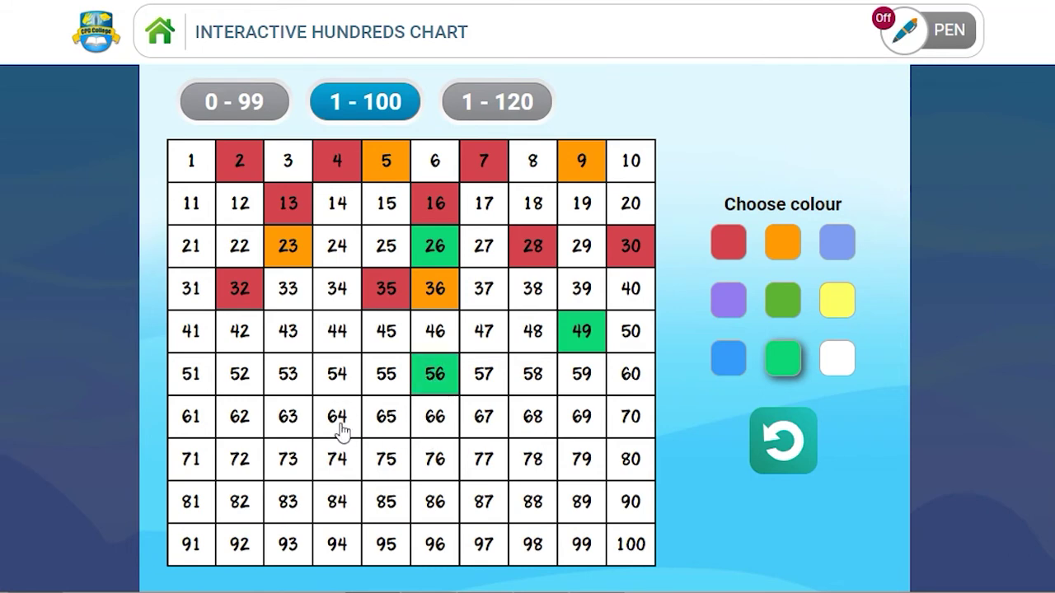
pyautogui.click(343, 430)
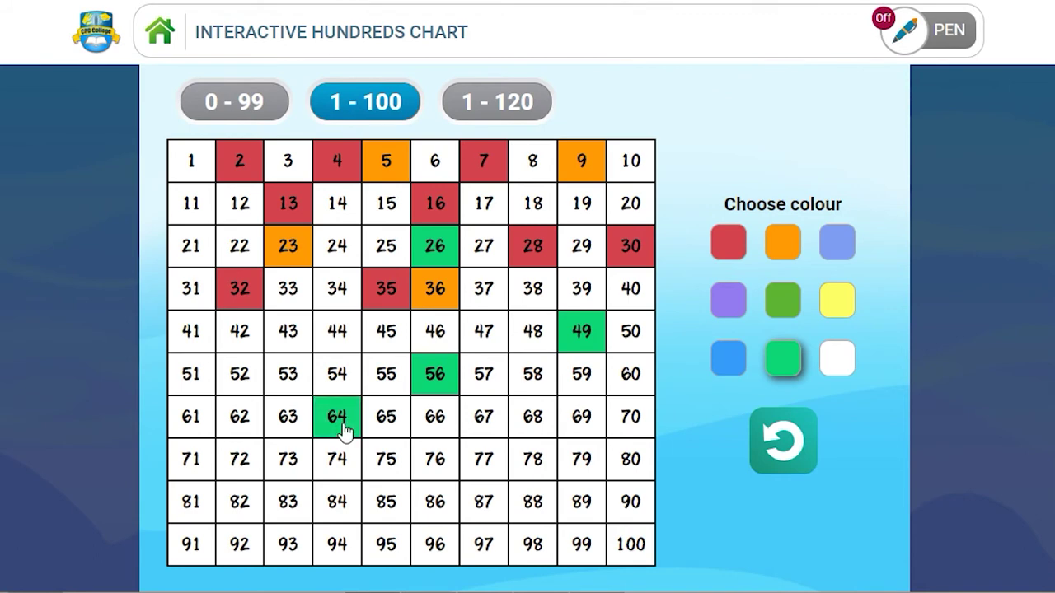
pyautogui.click(237, 555)
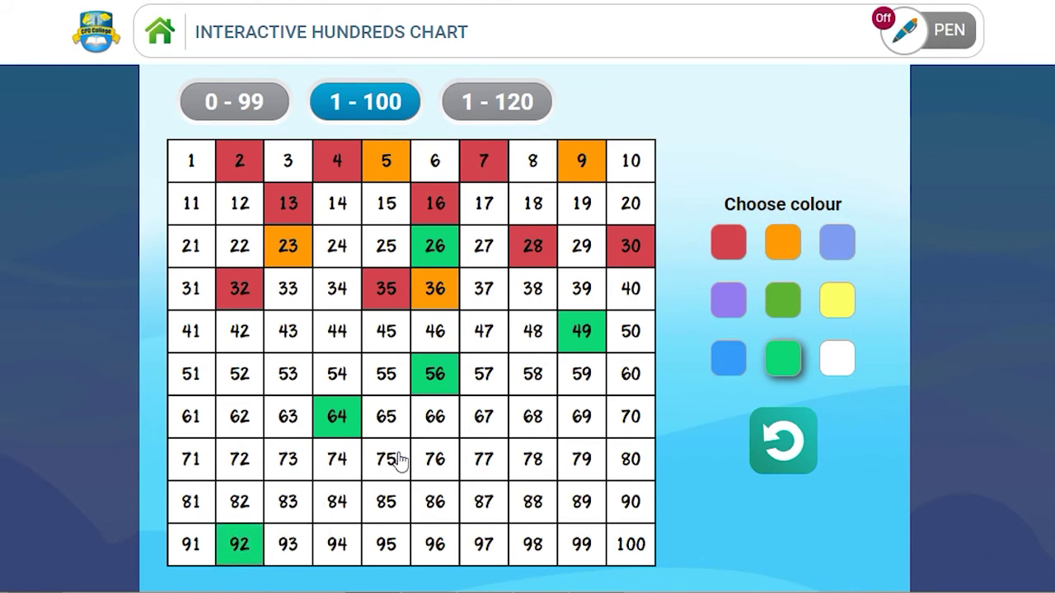
# Step: Colour the even numbers 2, 4, 6, 8, 12 and 14 periwinkle blue
pyautogui.click(836, 250)
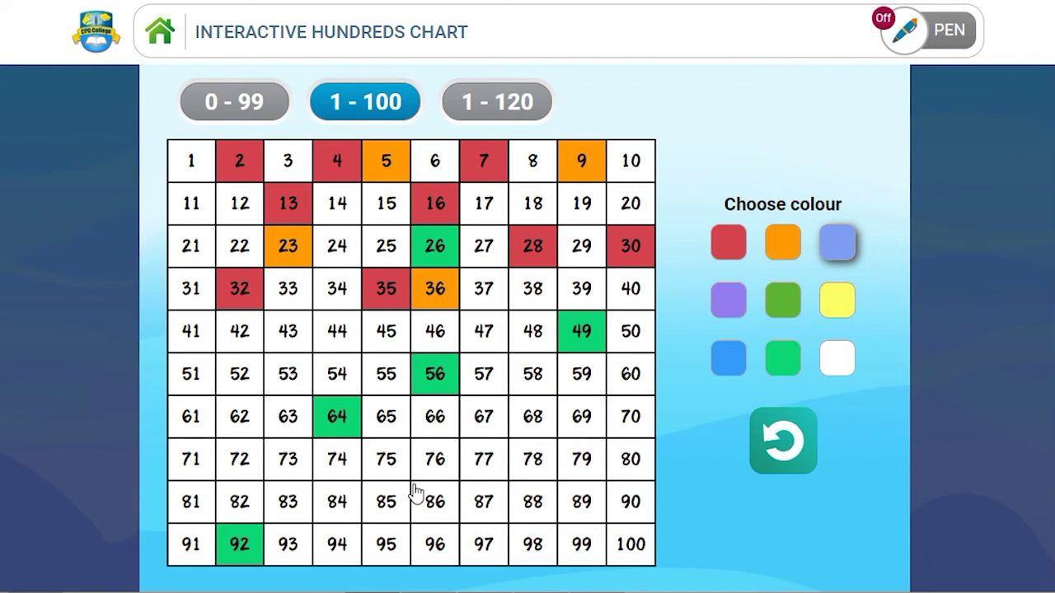
pyautogui.click(247, 171)
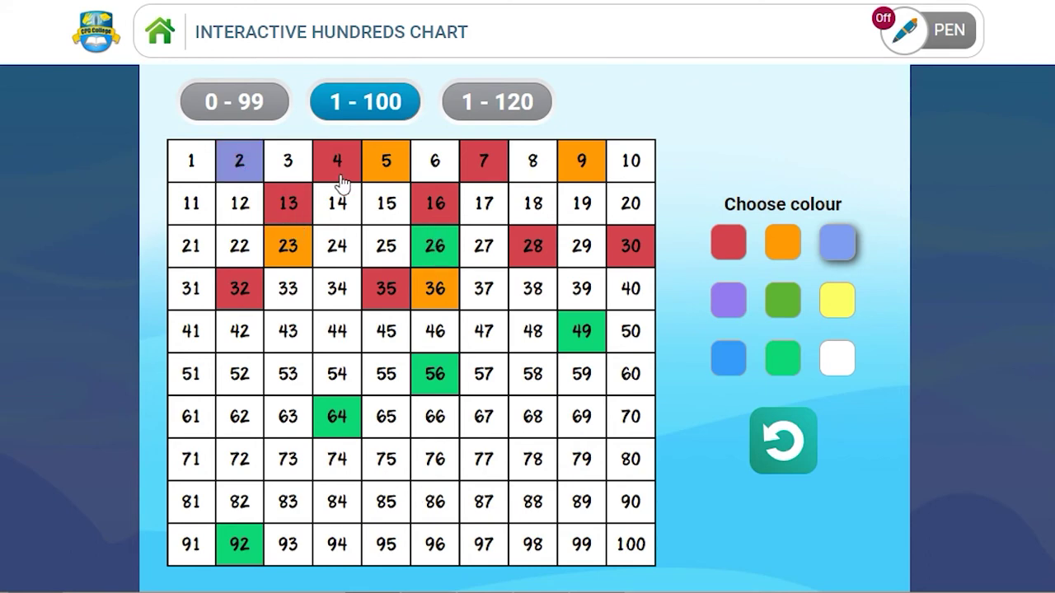
pyautogui.click(344, 180)
pyautogui.click(433, 178)
pyautogui.click(520, 180)
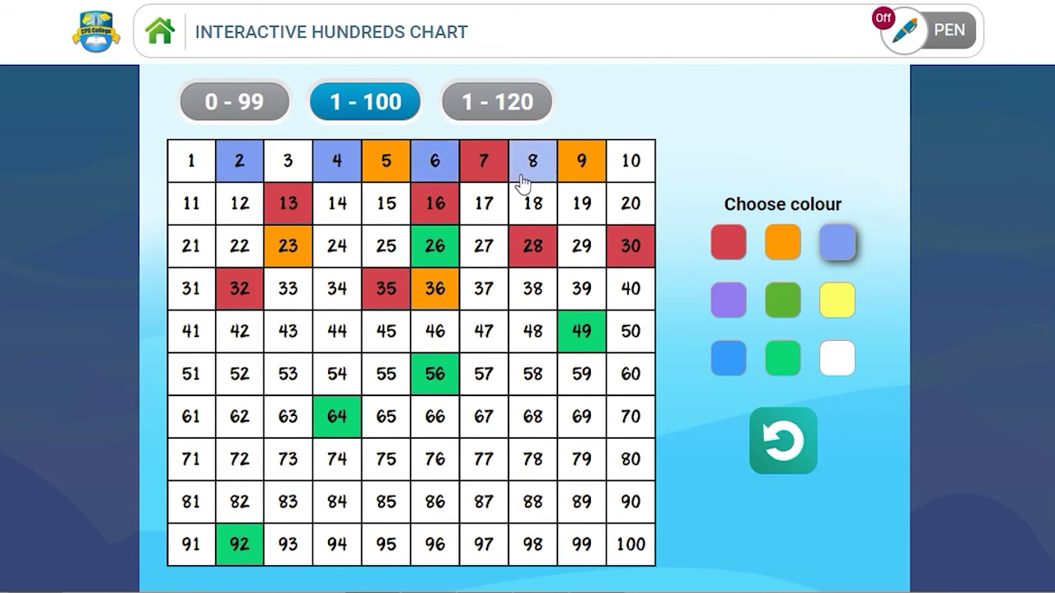
pyautogui.click(242, 213)
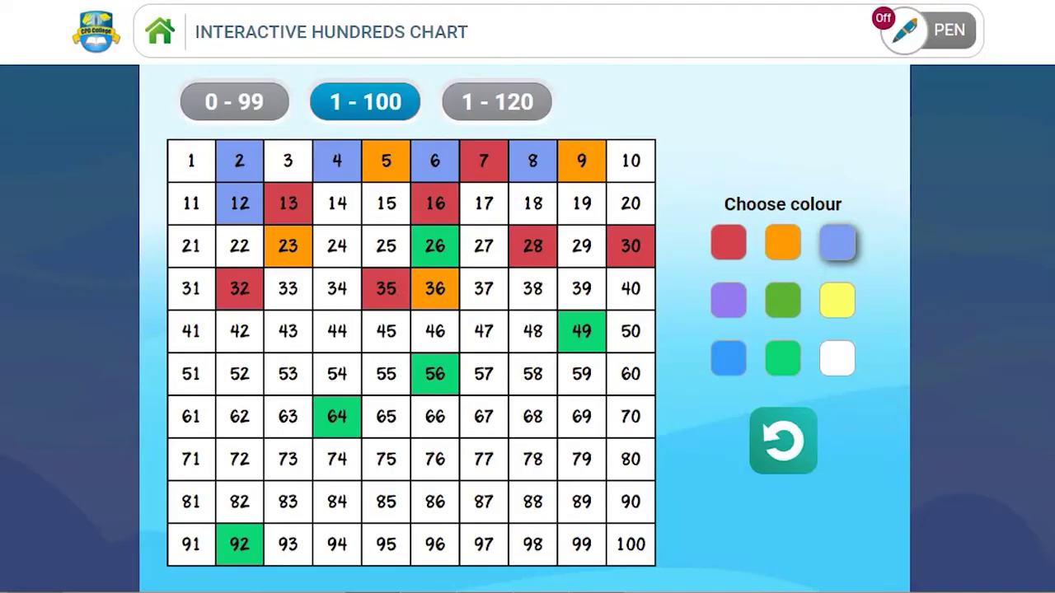
pyautogui.click(353, 213)
# Step: Fill the whole columns under 4, 6, 8, 10 and 2 with periwinkle blue, and restore 81 and 91 to white
pyautogui.moveTo(344, 177); pyautogui.dragTo(336, 549)
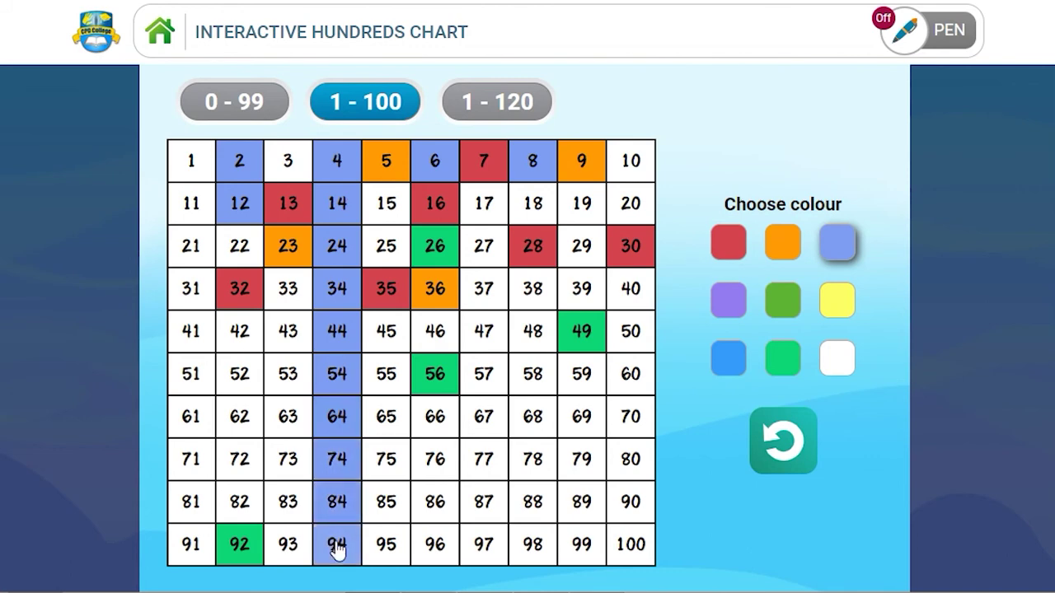
pyautogui.moveTo(436, 197); pyautogui.dragTo(434, 548)
pyautogui.moveTo(534, 164); pyautogui.dragTo(525, 559)
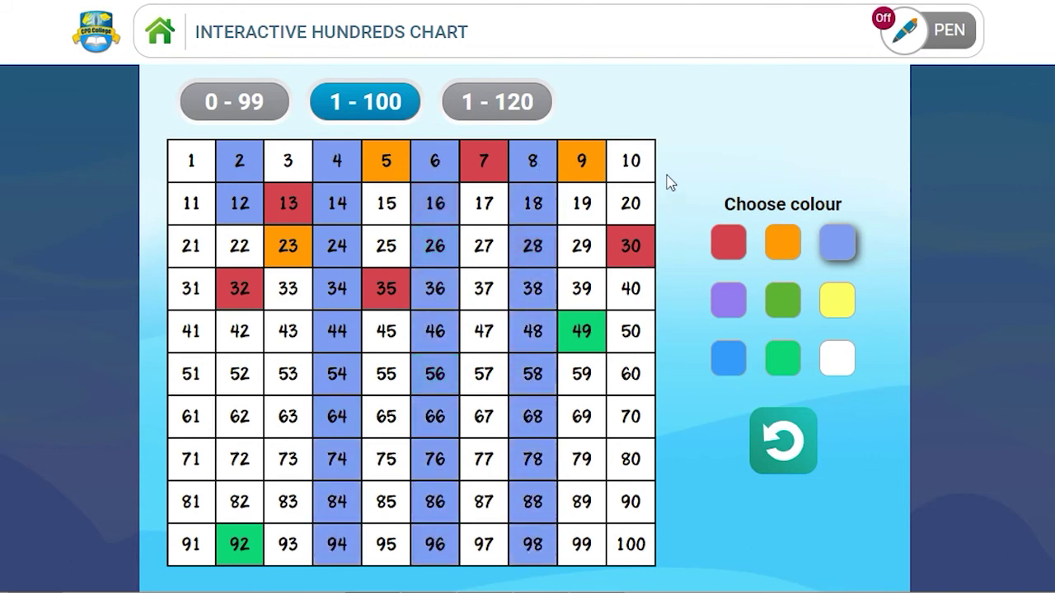
pyautogui.moveTo(631, 162); pyautogui.dragTo(599, 545)
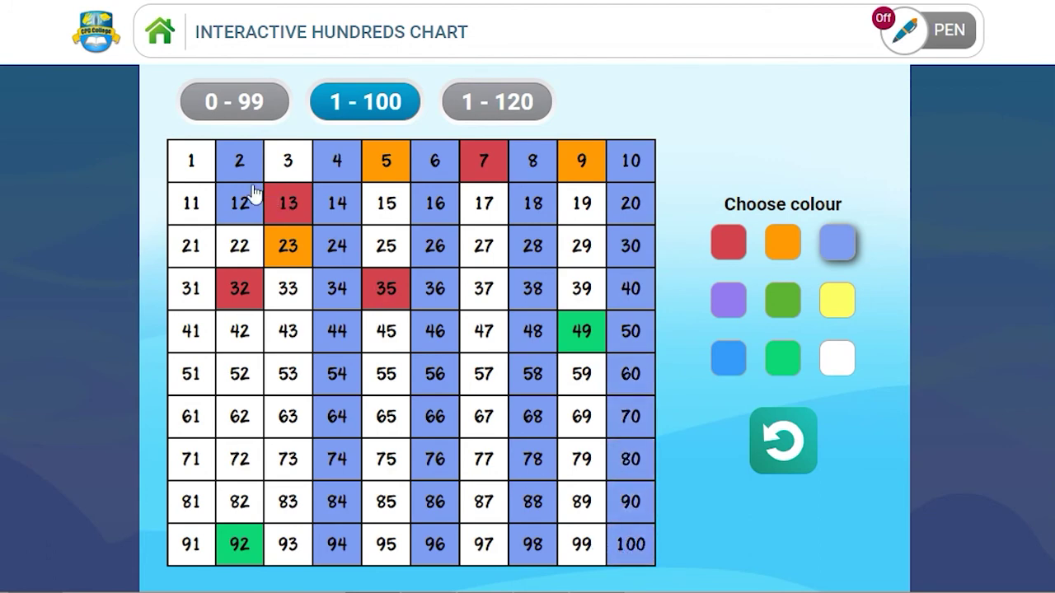
pyautogui.moveTo(244, 169); pyautogui.dragTo(221, 548)
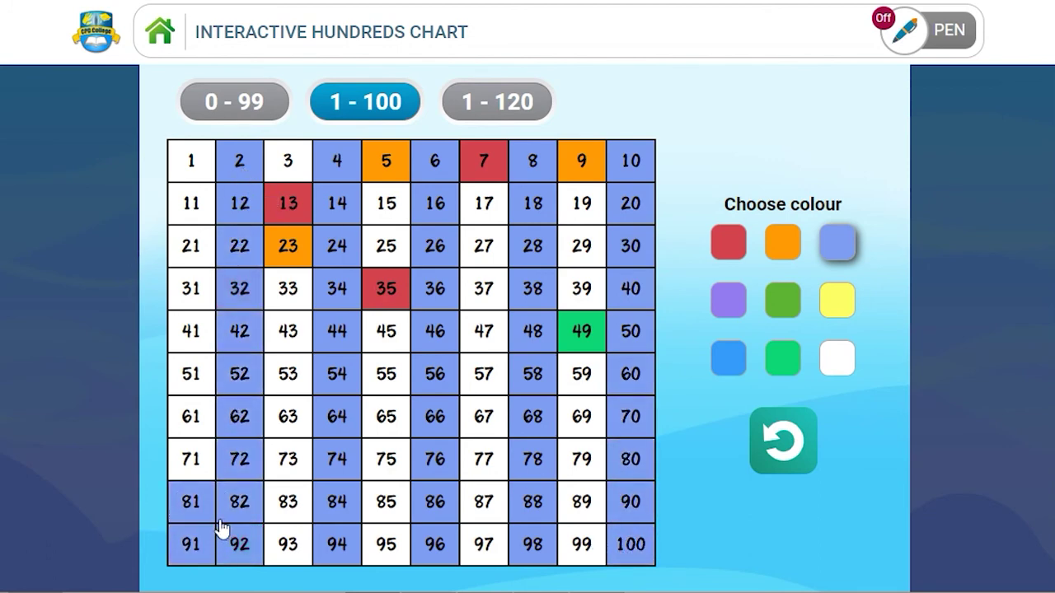
pyautogui.click(198, 507)
pyautogui.click(196, 537)
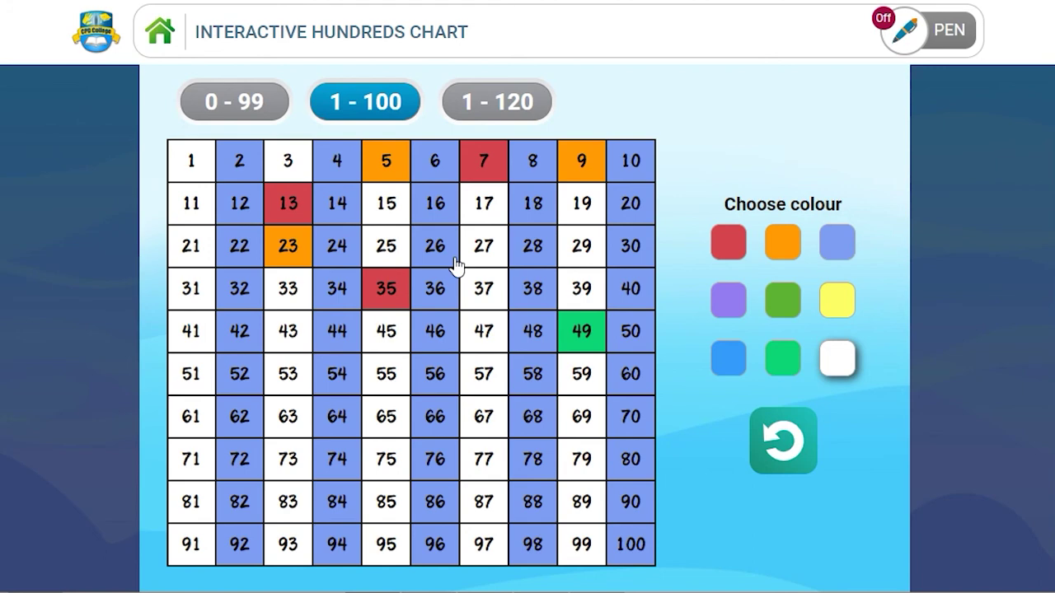
# Step: Colour the numbers 3, 15 and 20 orange on the chart
pyautogui.click(781, 243)
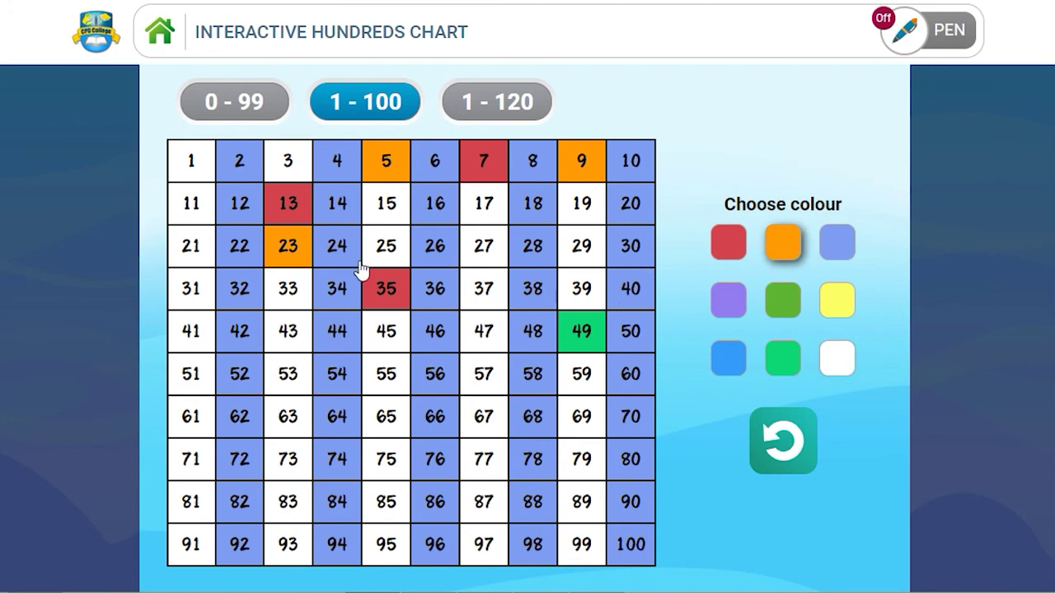
pyautogui.click(295, 173)
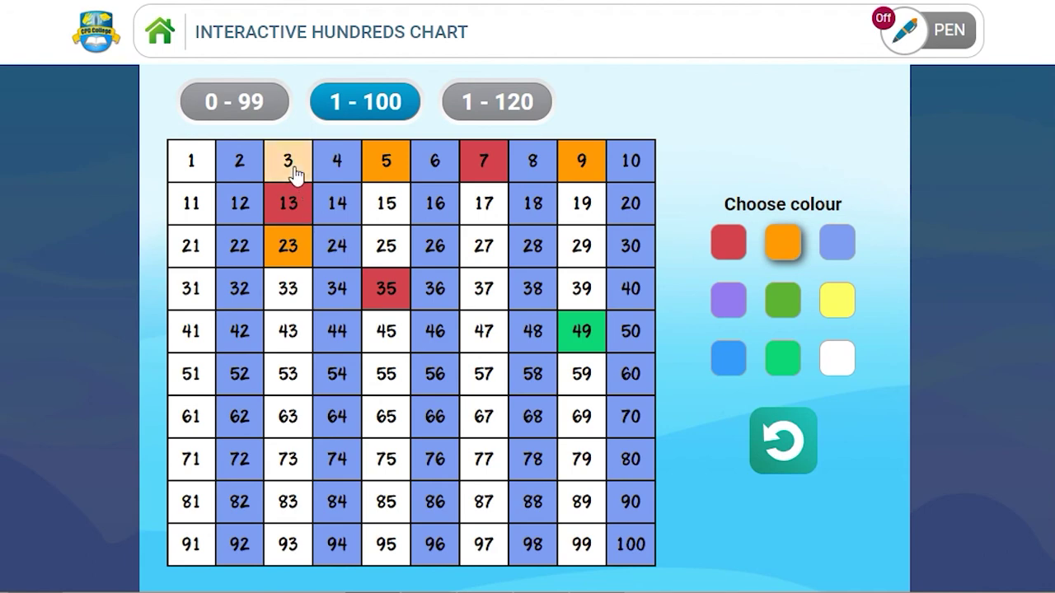
pyautogui.click(386, 206)
pyautogui.click(626, 206)
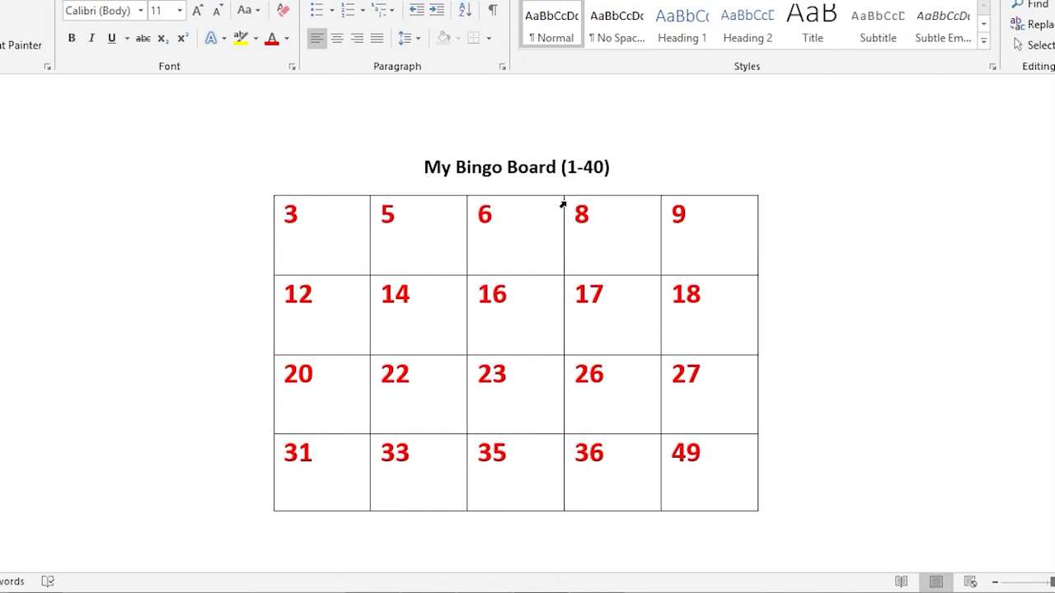
# Step: Look over the 1-10 and 1-40 bingo boards in the Word document
pyautogui.scroll(10, 584, 233)
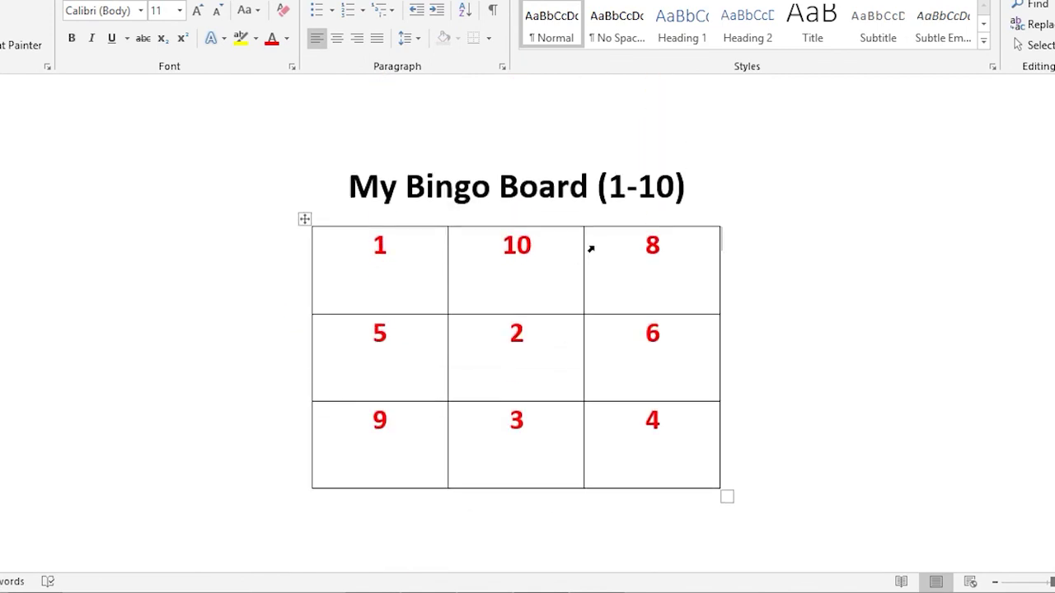
pyautogui.scroll(-5, 588, 247)
pyautogui.scroll(-2, 593, 367)
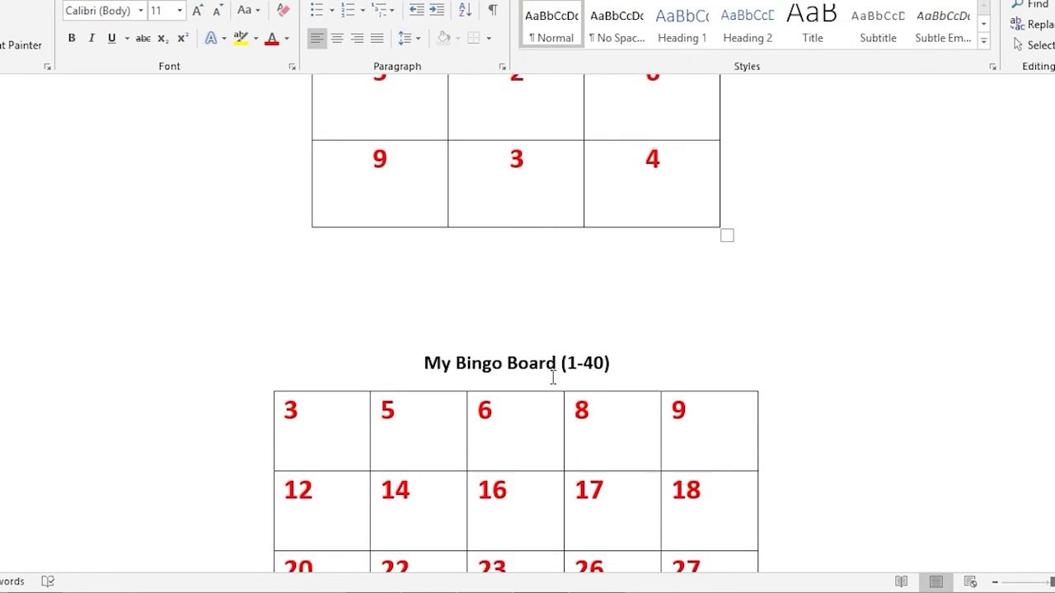
pyautogui.scroll(-3, 581, 371)
pyautogui.scroll(-2, 582, 368)
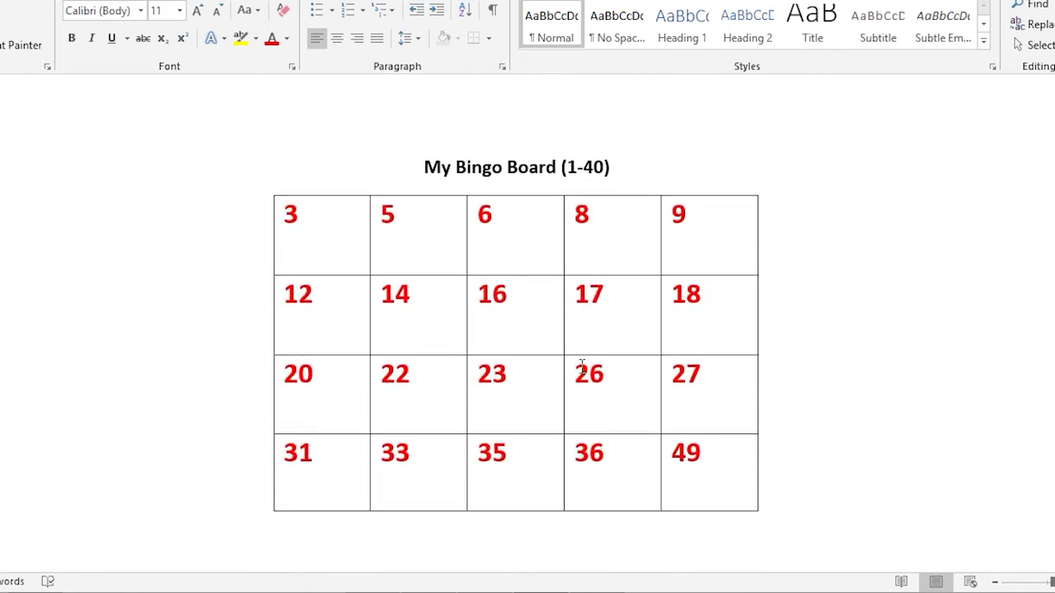